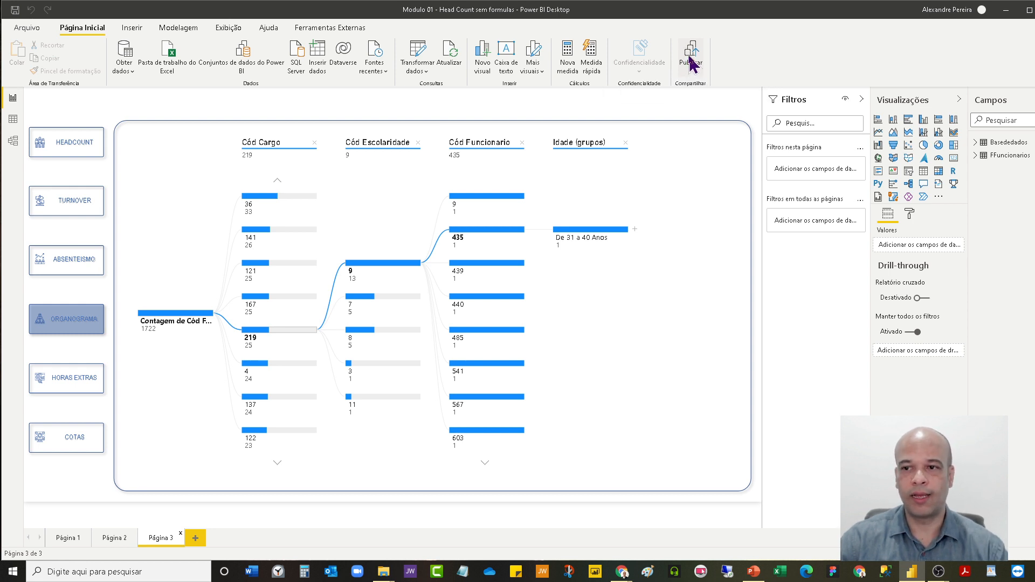
# Publish the Head Count report to Meu workspace, replacing the existing dataset of the same name.
pyautogui.click(692, 62)
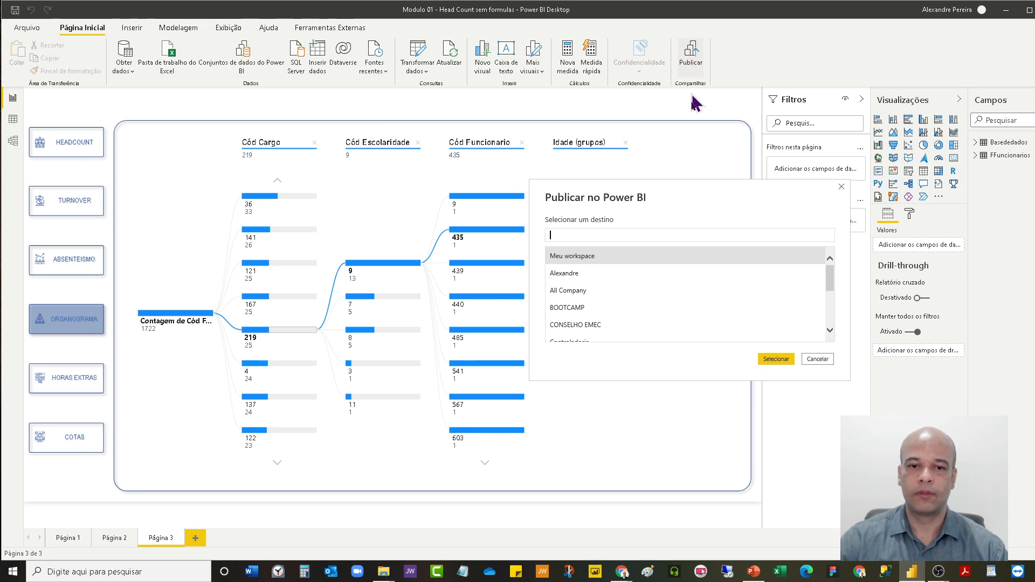
pyautogui.moveTo(691, 188); pyautogui.dragTo(631, 168)
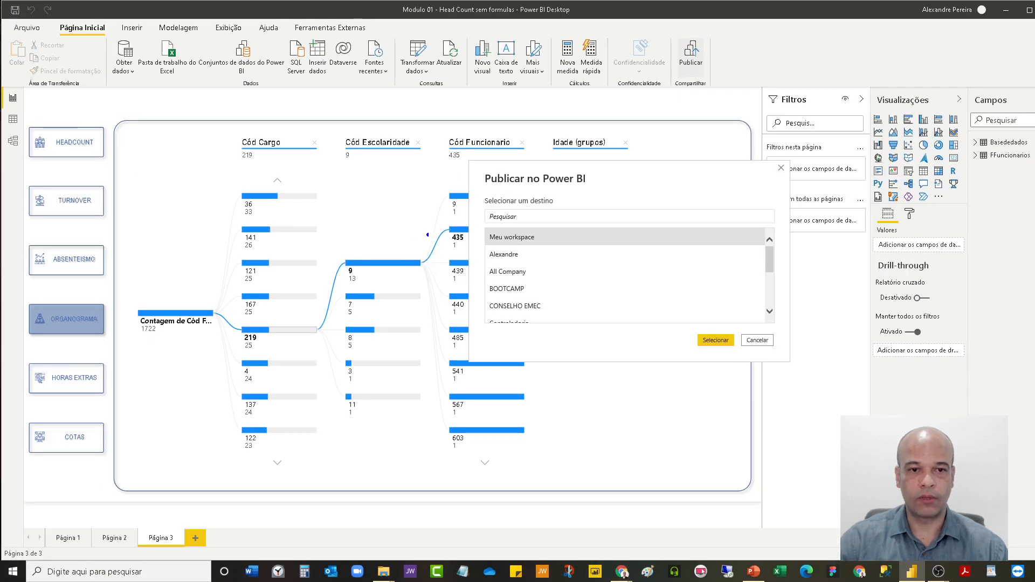
pyautogui.moveTo(475, 223)
pyautogui.mouseDown()
pyautogui.moveTo(519, 247)
pyautogui.moveTo(552, 249)
pyautogui.mouseUp()
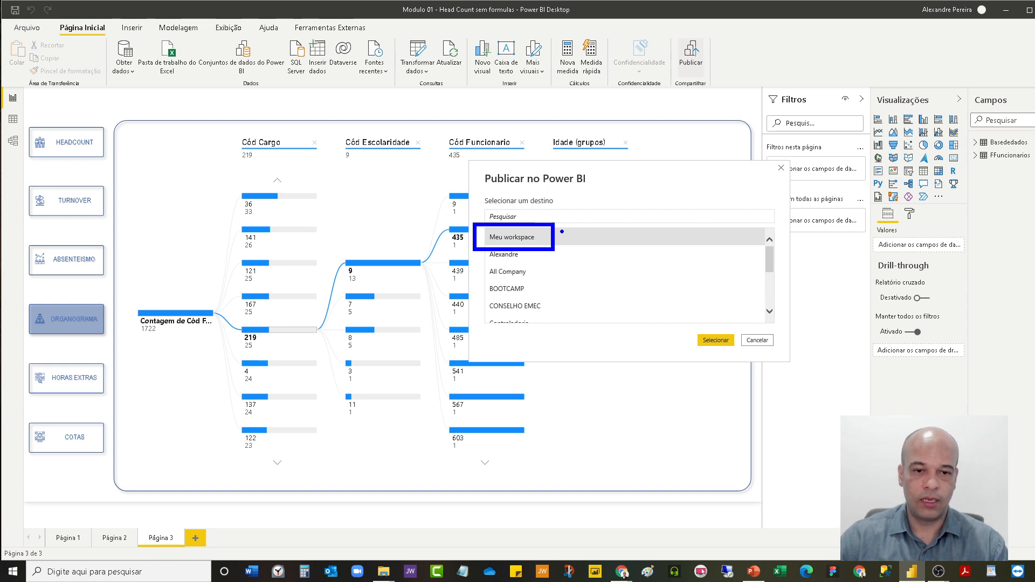
pyautogui.moveTo(560, 232); pyautogui.dragTo(589, 217)
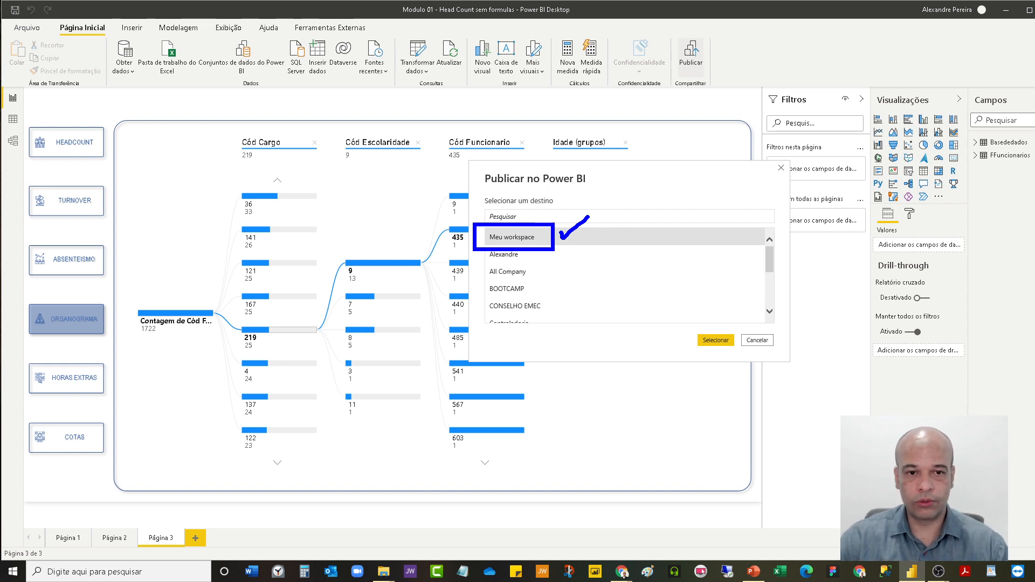
pyautogui.moveTo(478, 253)
pyautogui.mouseDown()
pyautogui.moveTo(478, 285)
pyautogui.moveTo(539, 330)
pyautogui.moveTo(561, 252)
pyautogui.moveTo(489, 252)
pyautogui.mouseUp()
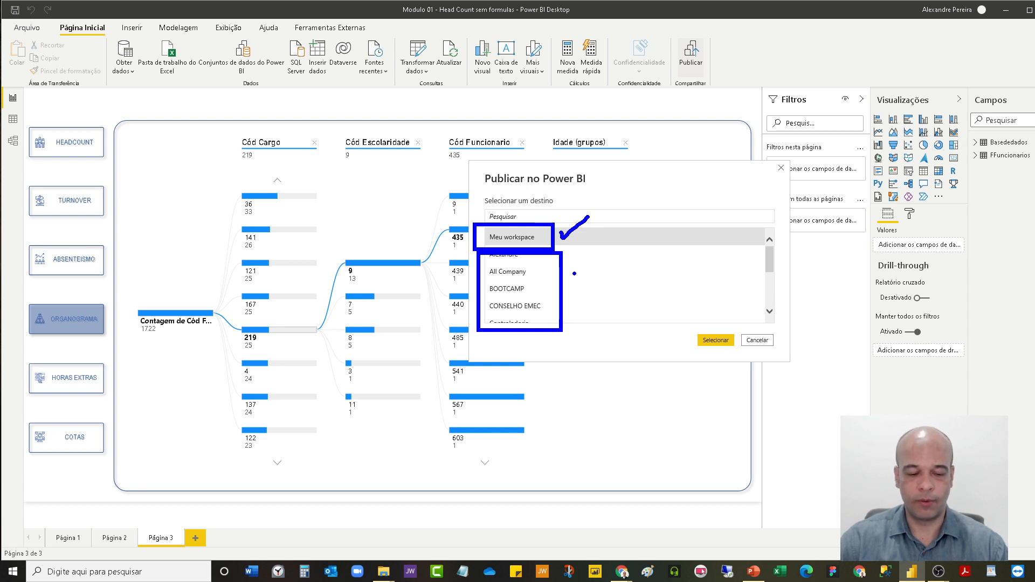
pyautogui.press('Escape')
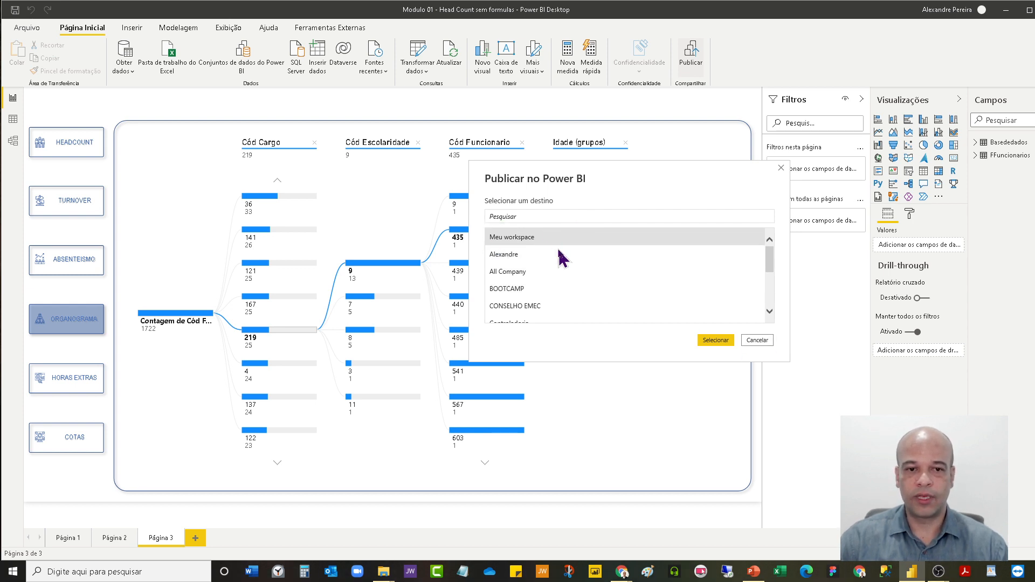
pyautogui.click(718, 342)
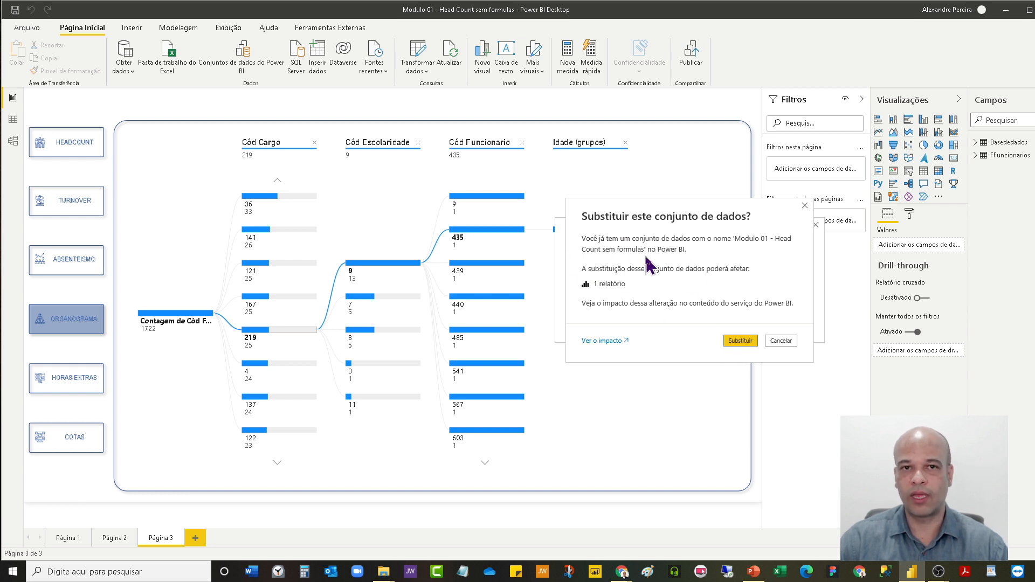
pyautogui.click(740, 341)
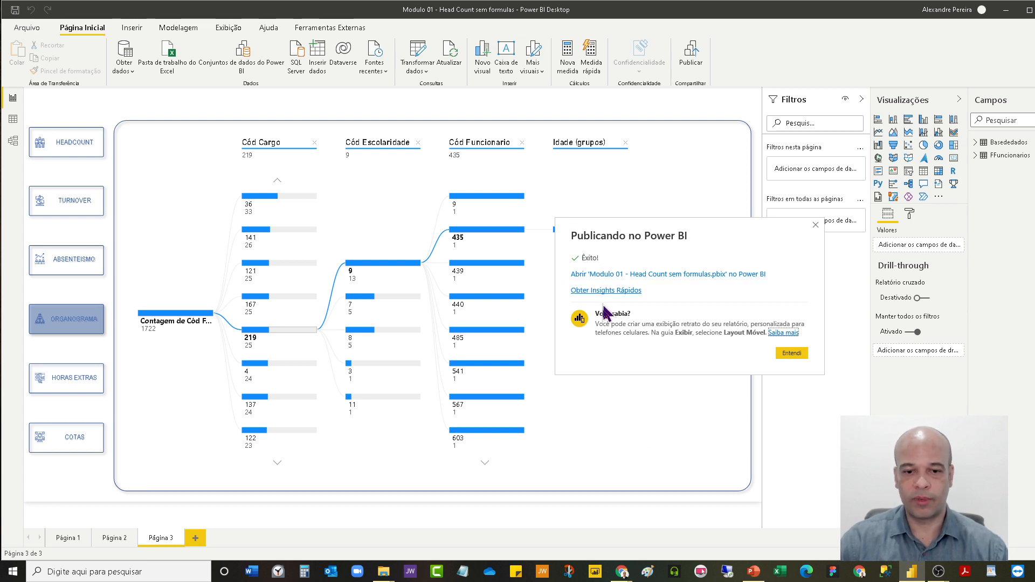
# Switch to the Power BI service in the Chrome browser and open the contents of Meu workspace.
pyautogui.moveTo(621, 571)
pyautogui.click(662, 558)
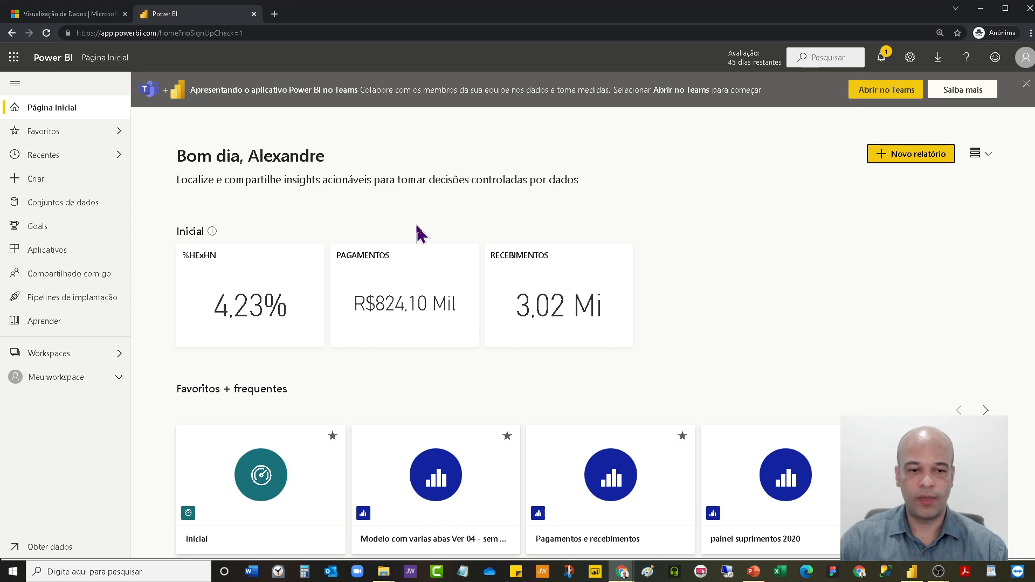
pyautogui.click(54, 378)
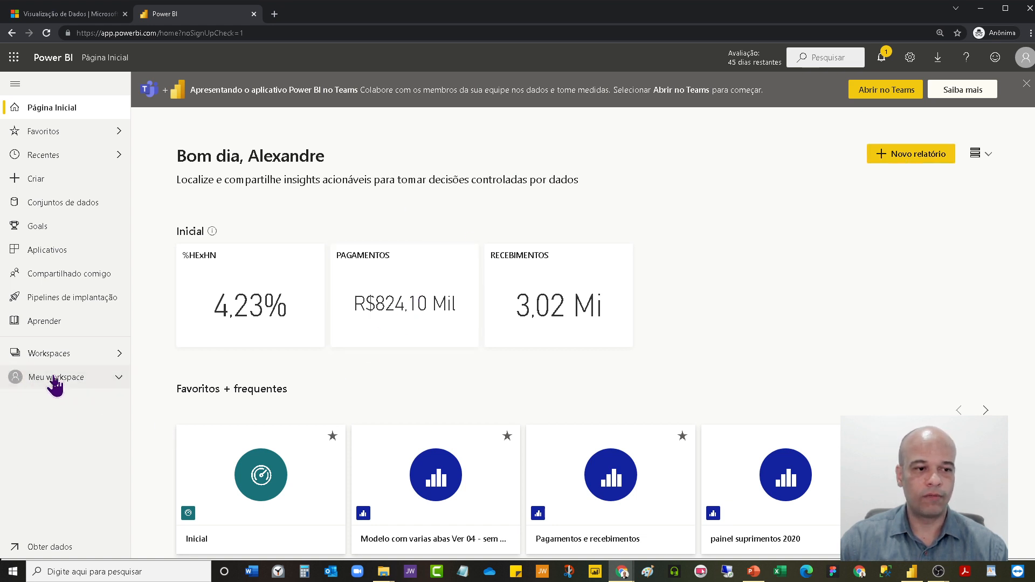
# Find the report "Modulo 01 - Head Count sem formulas" in the workspace list and open it.
pyautogui.scroll(-18, 313, 334)
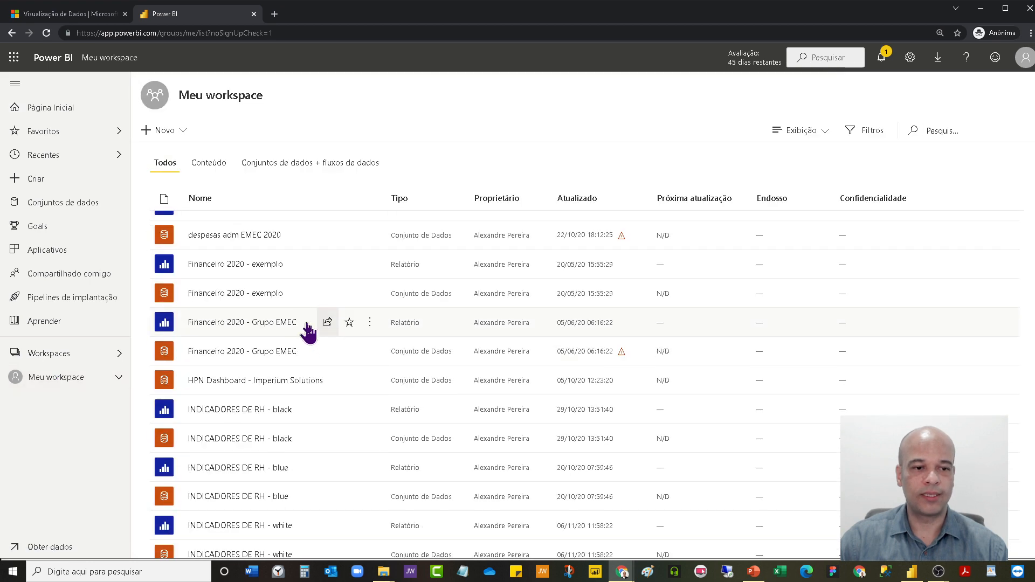
pyautogui.scroll(-10, 287, 325)
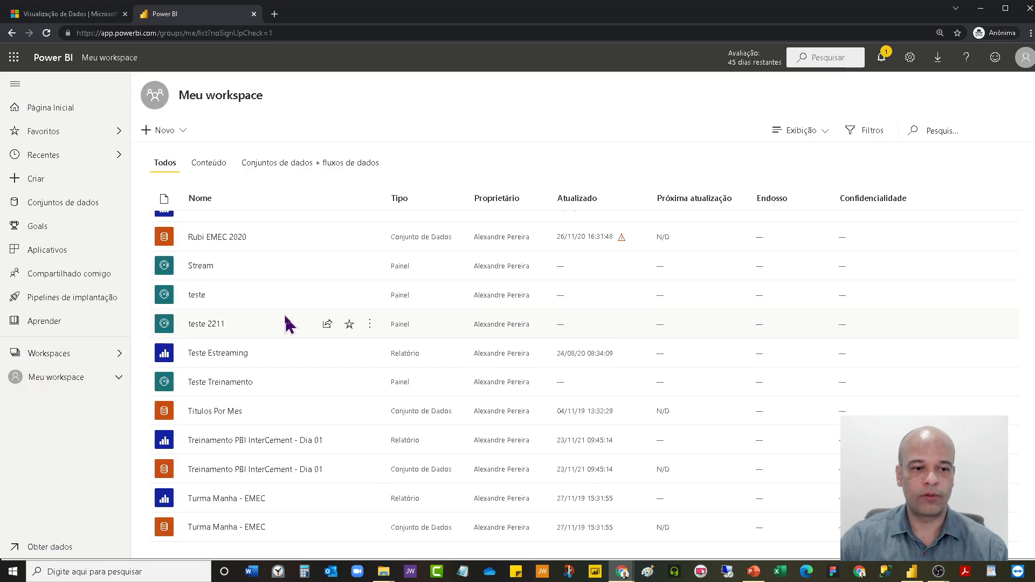
pyautogui.scroll(20, 287, 325)
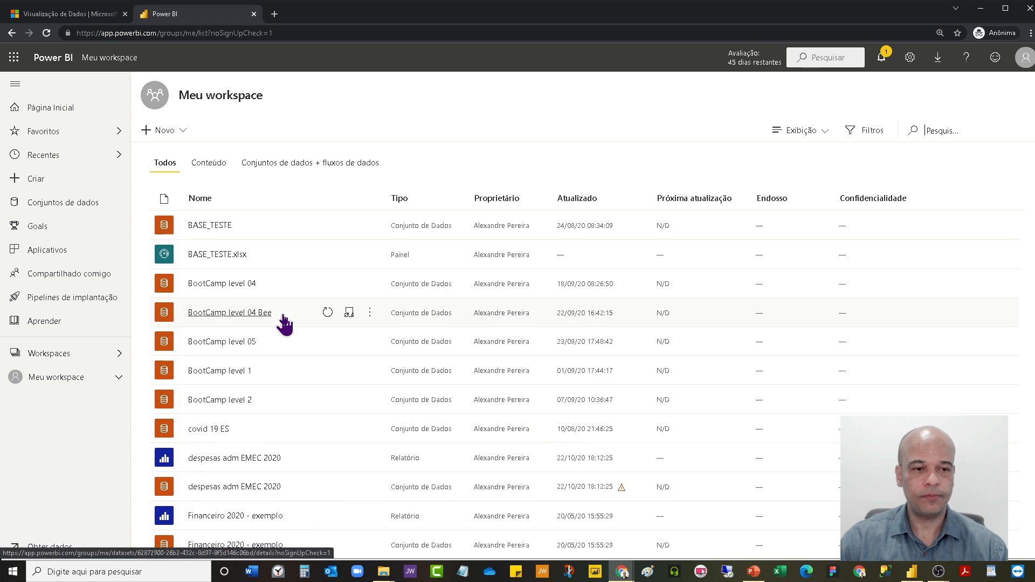
pyautogui.scroll(-15, 281, 315)
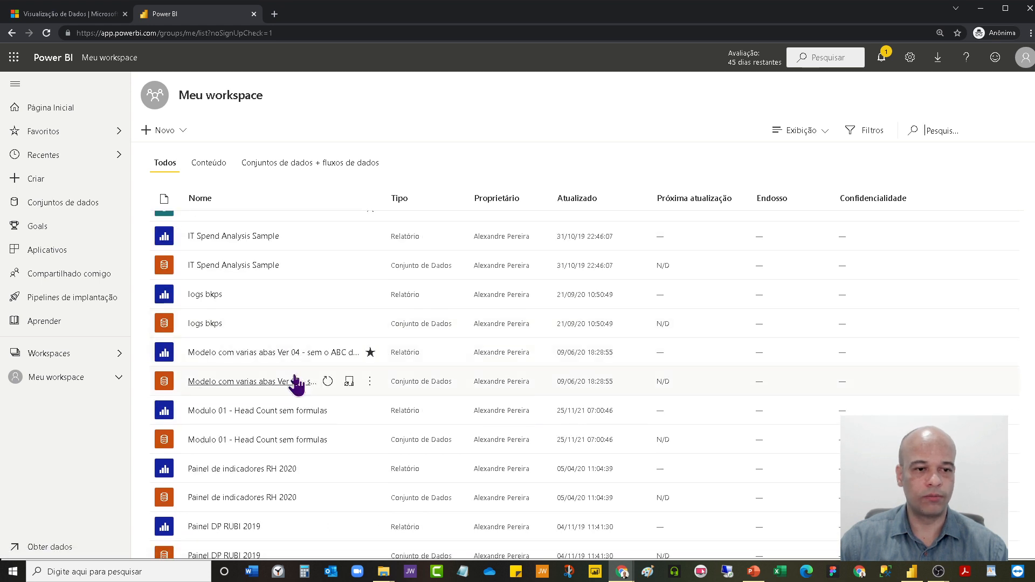
pyautogui.scroll(-15, 298, 382)
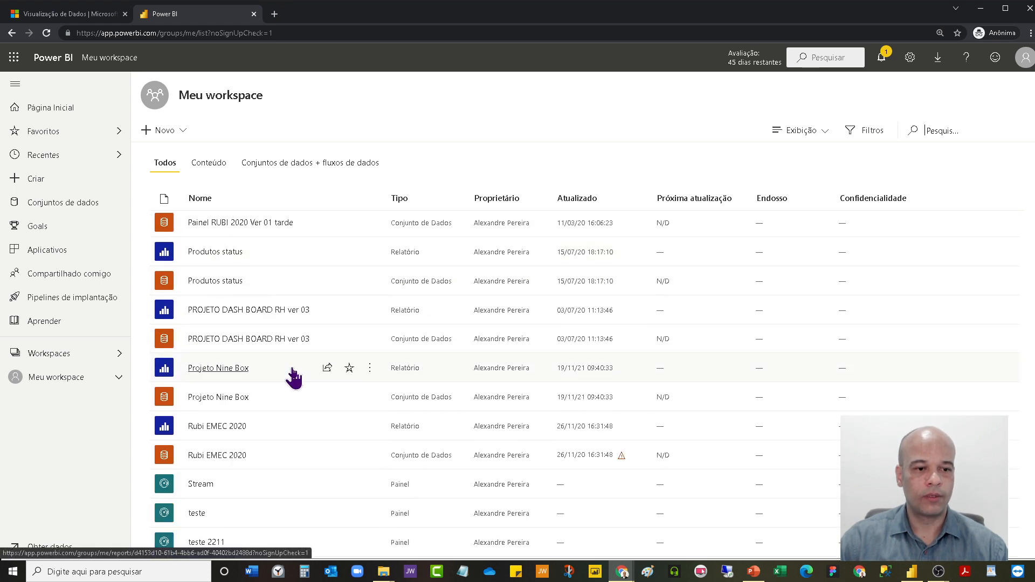
pyautogui.scroll(6, 272, 394)
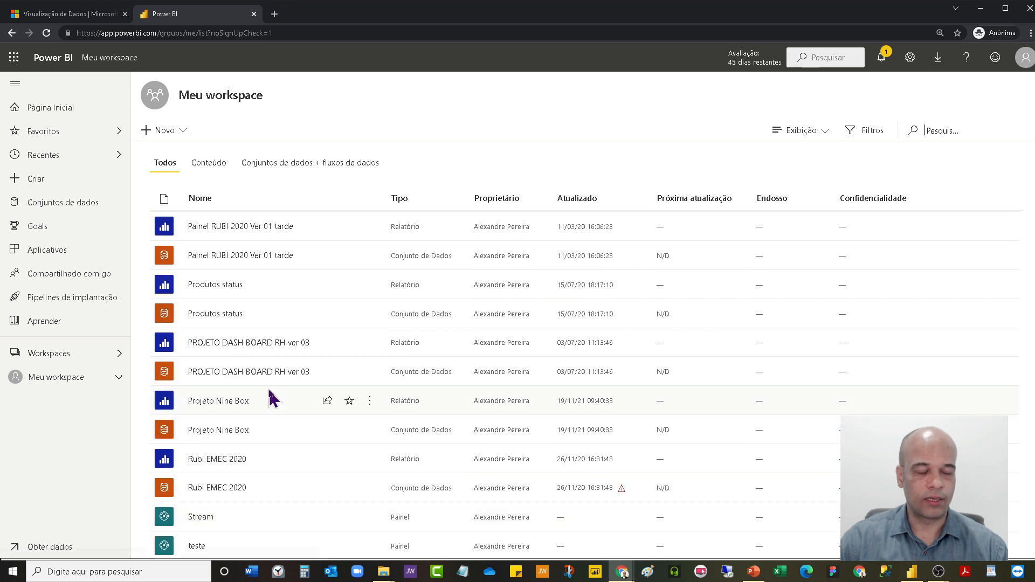
pyautogui.scroll(5, 272, 396)
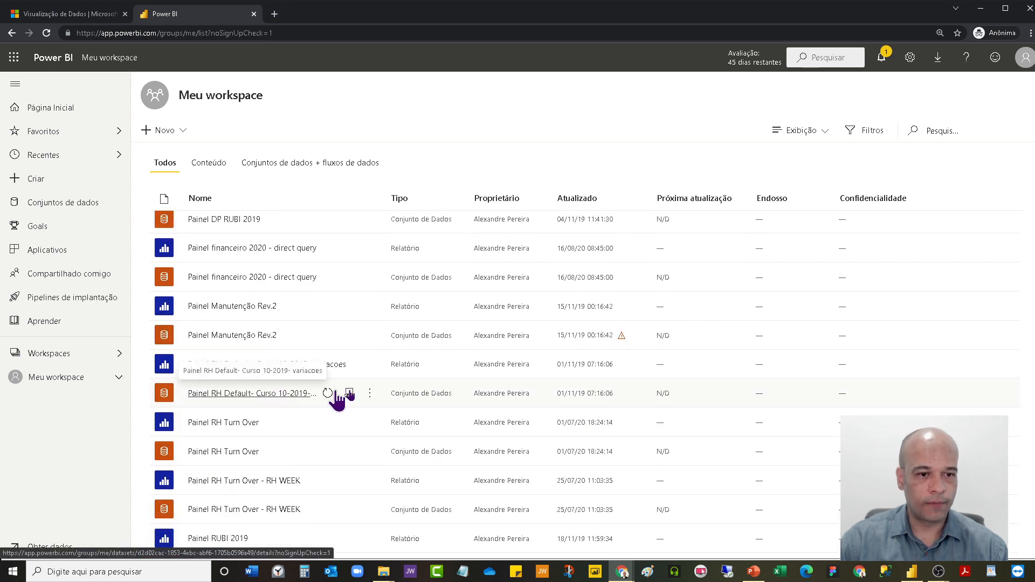
pyautogui.scroll(5, 337, 345)
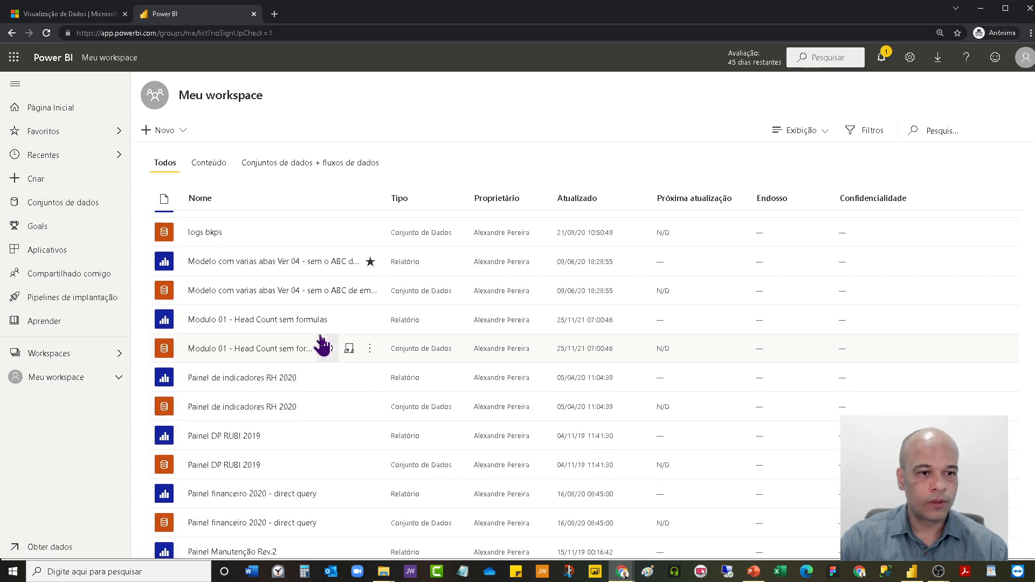
pyautogui.scroll(5, 323, 381)
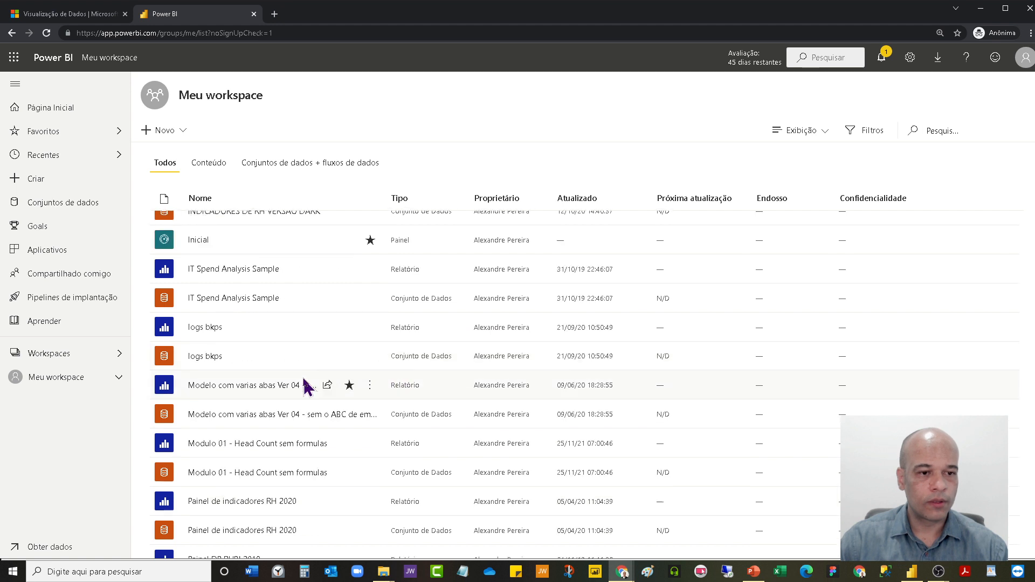
pyautogui.scroll(5, 302, 386)
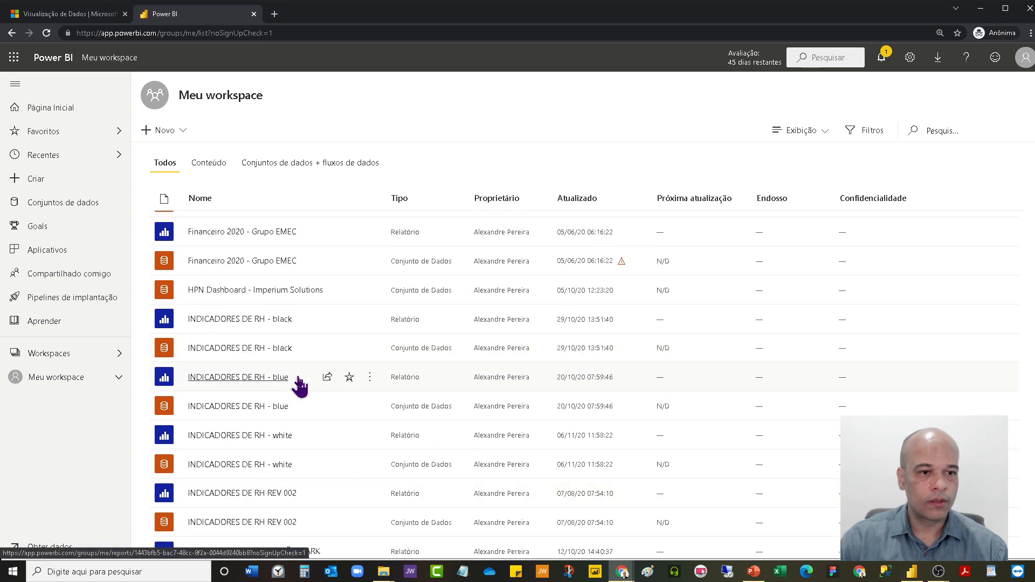
pyautogui.scroll(5, 299, 384)
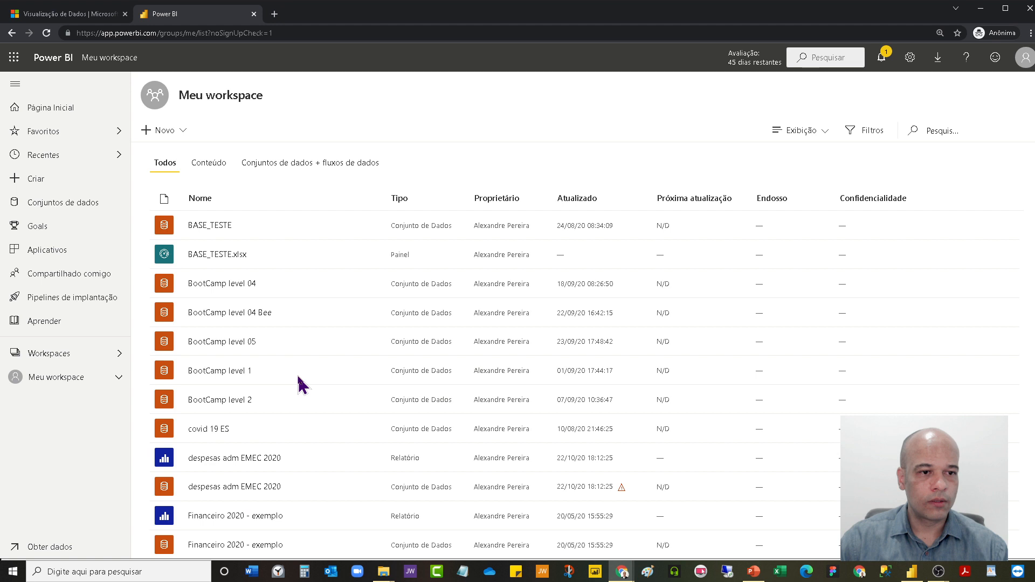
pyautogui.click(932, 130)
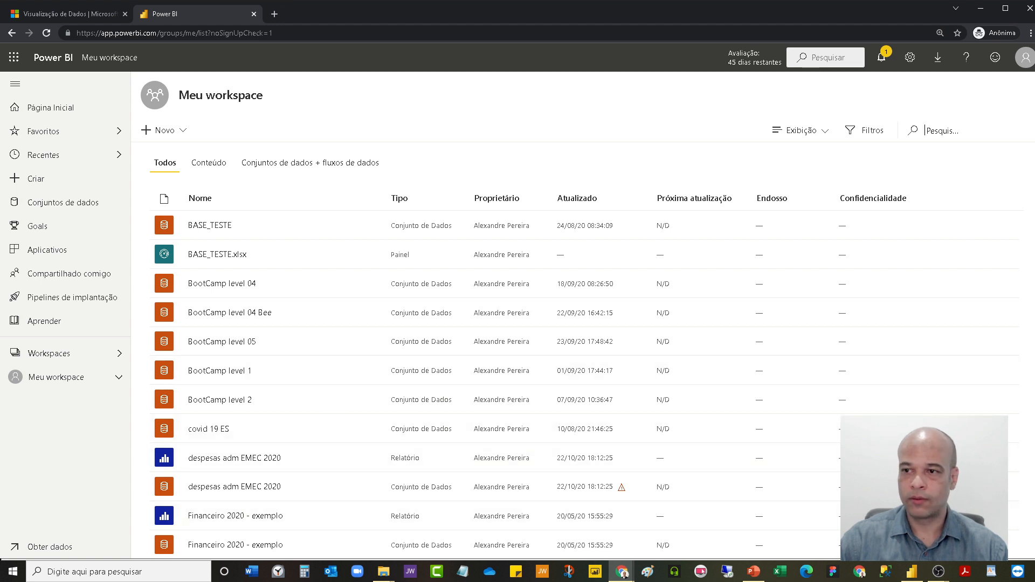
pyautogui.scroll(-10, 585, 451)
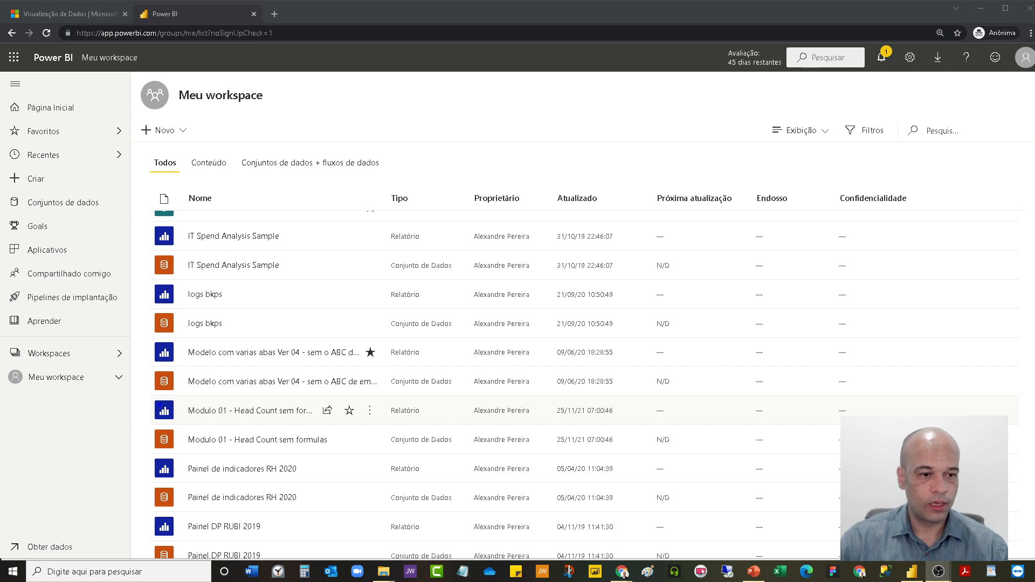
pyautogui.moveTo(148, 398); pyautogui.dragTo(167, 422)
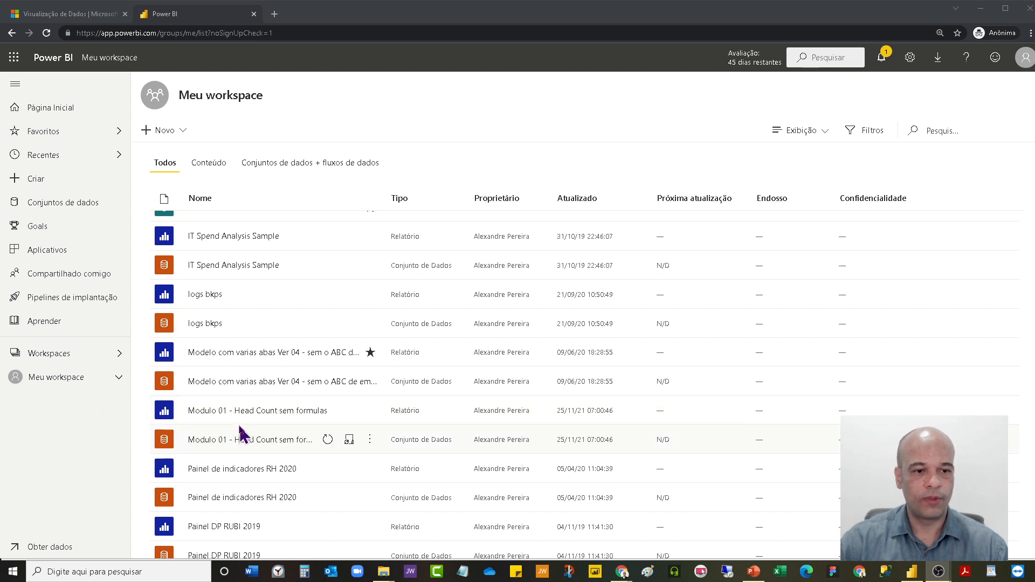
pyautogui.click(253, 412)
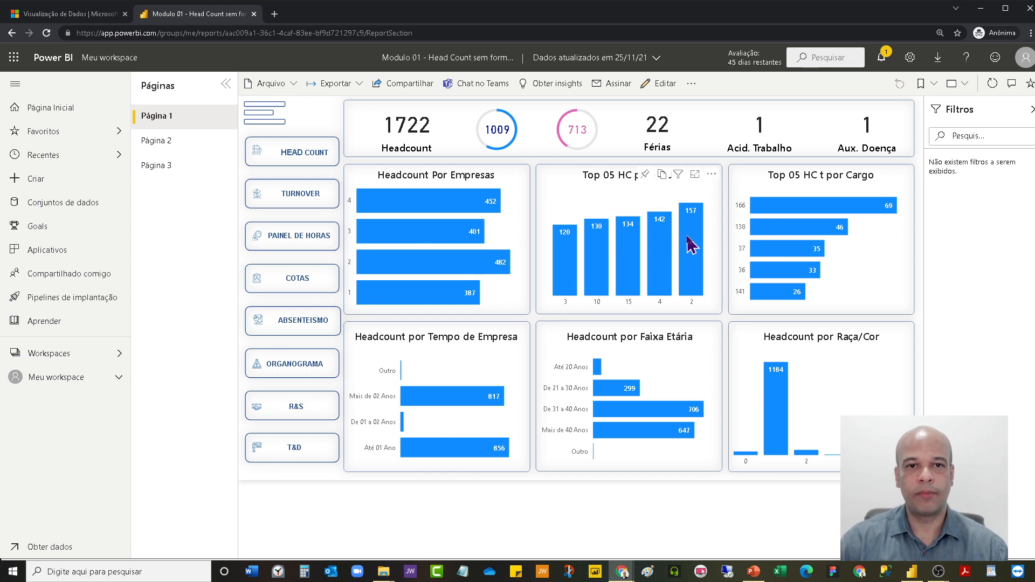
# Test Página 1's cross-filtering with bars from the company, CCU, race, age and tenure charts, ending on Mais de 02 Anos.
pyautogui.moveTo(685, 252)
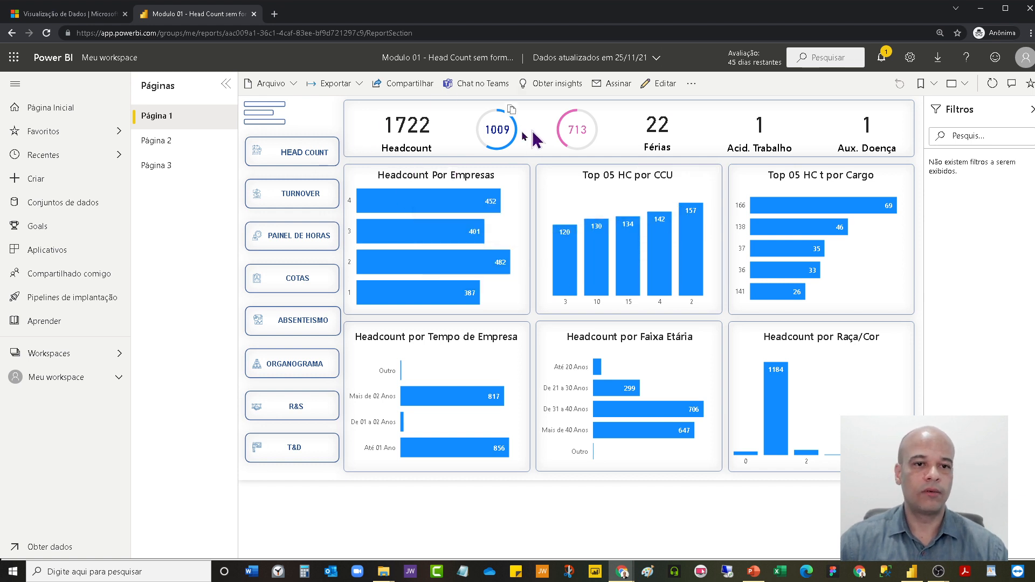
pyautogui.click(437, 209)
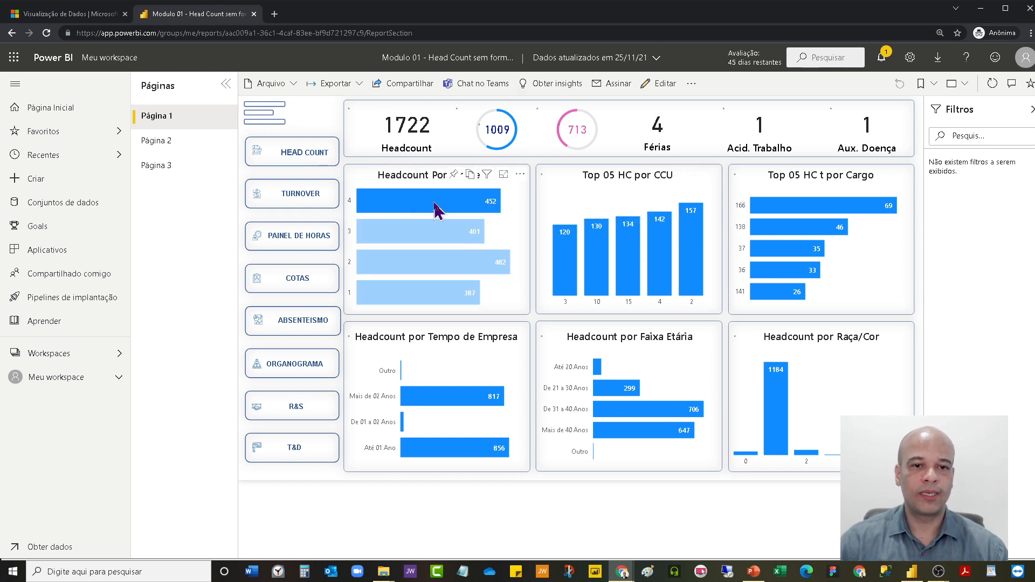
pyautogui.click(663, 294)
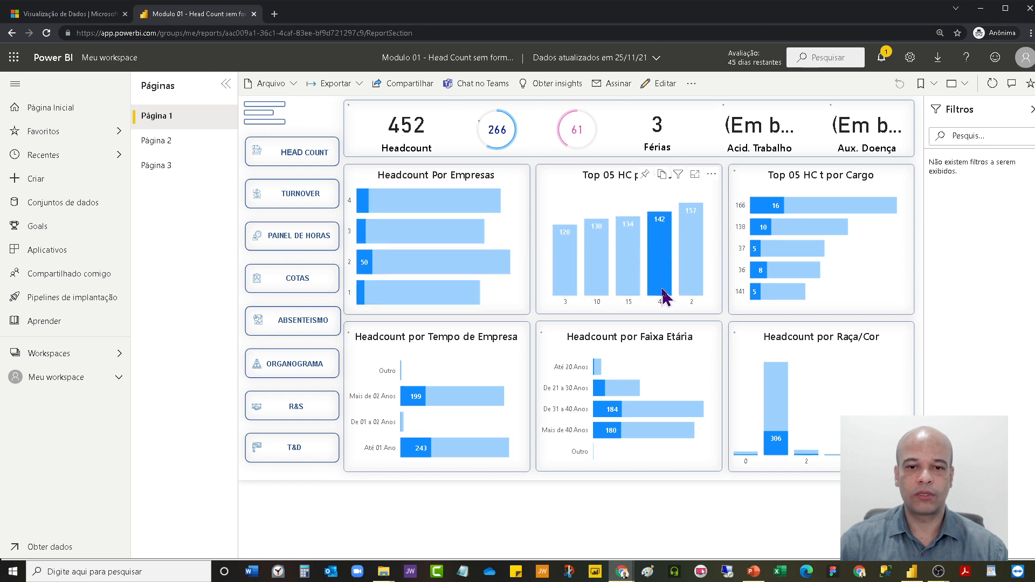
pyautogui.click(660, 294)
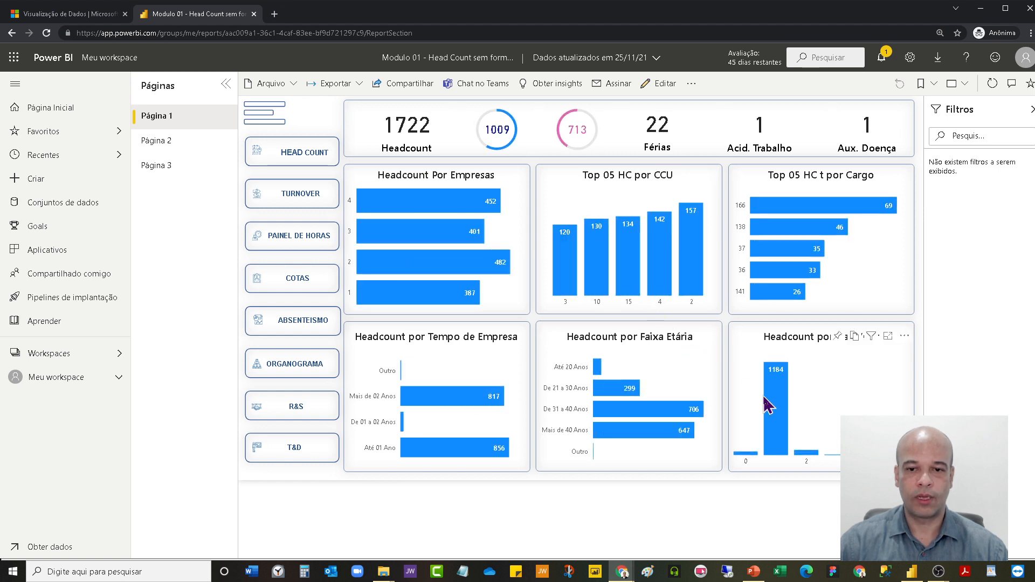
pyautogui.click(780, 418)
pyautogui.click(617, 412)
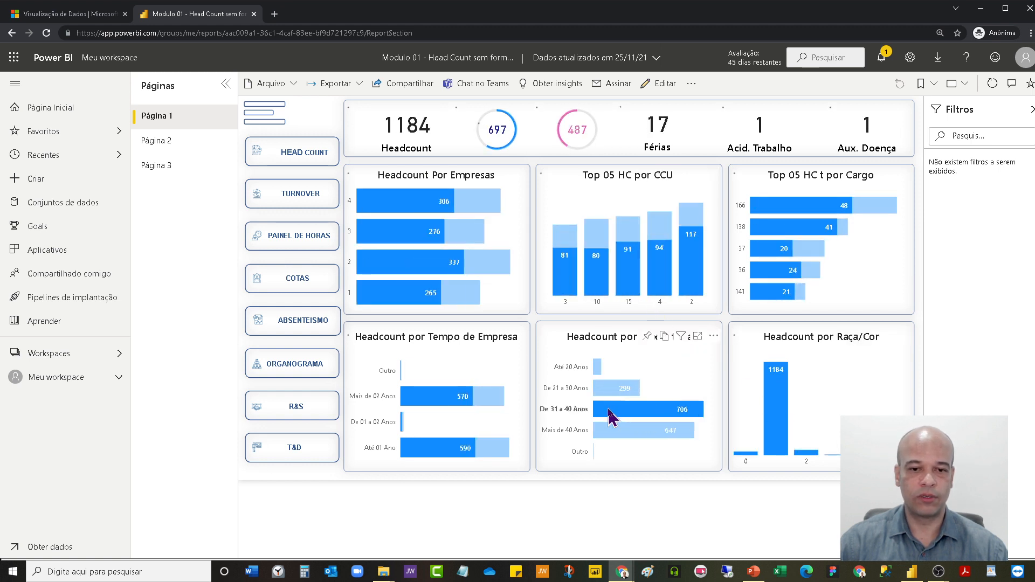
pyautogui.click(434, 400)
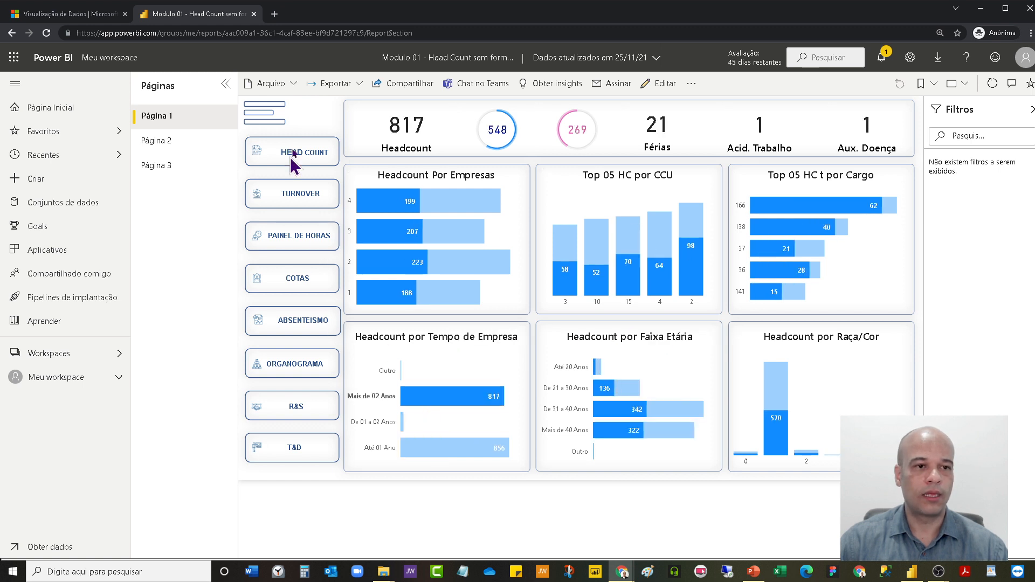
# View Página 2 and the organogram on Página 3 of the published report.
pyautogui.click(160, 141)
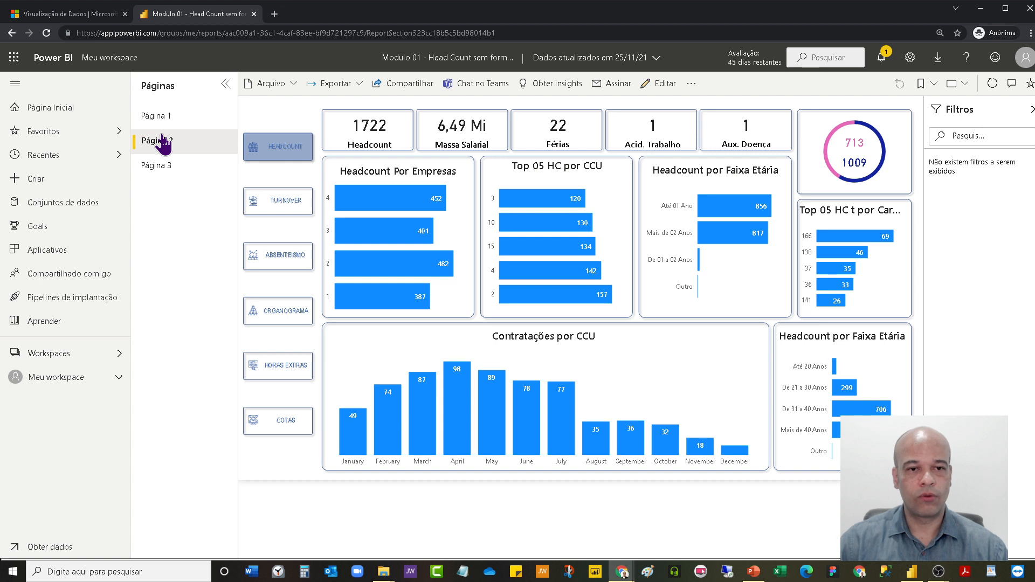
pyautogui.click(158, 166)
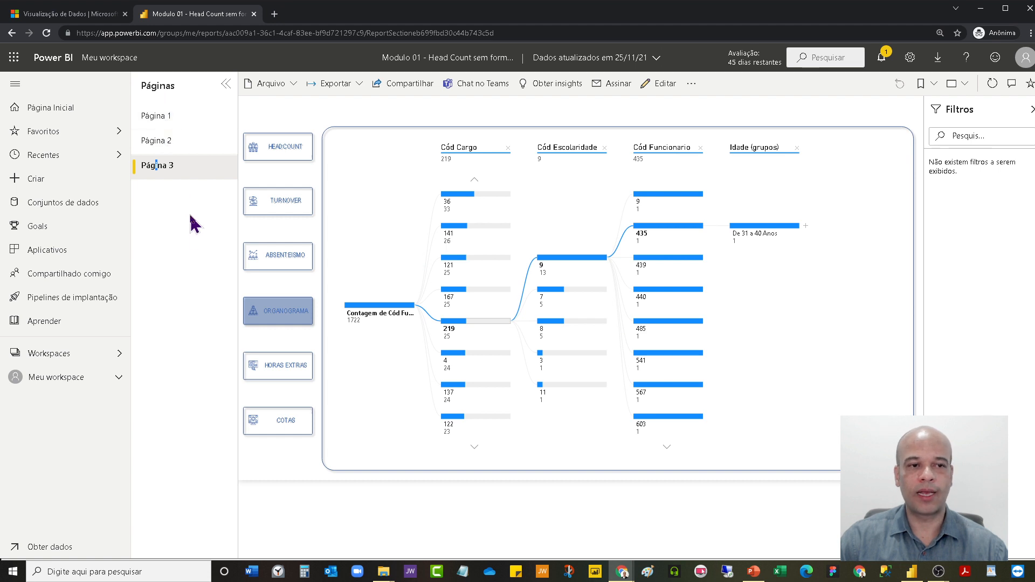
pyautogui.moveTo(592, 308)
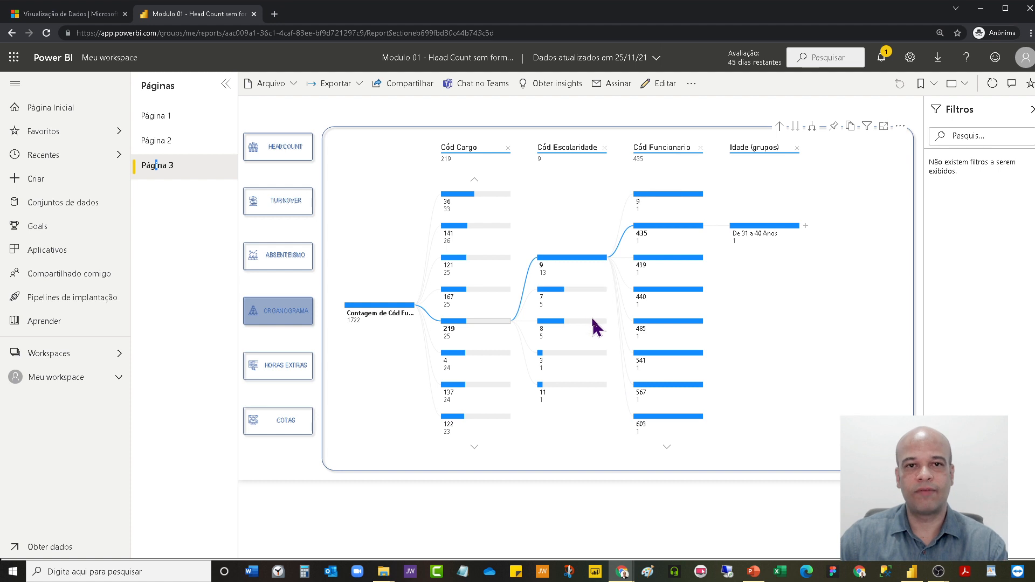
pyautogui.moveTo(593, 330)
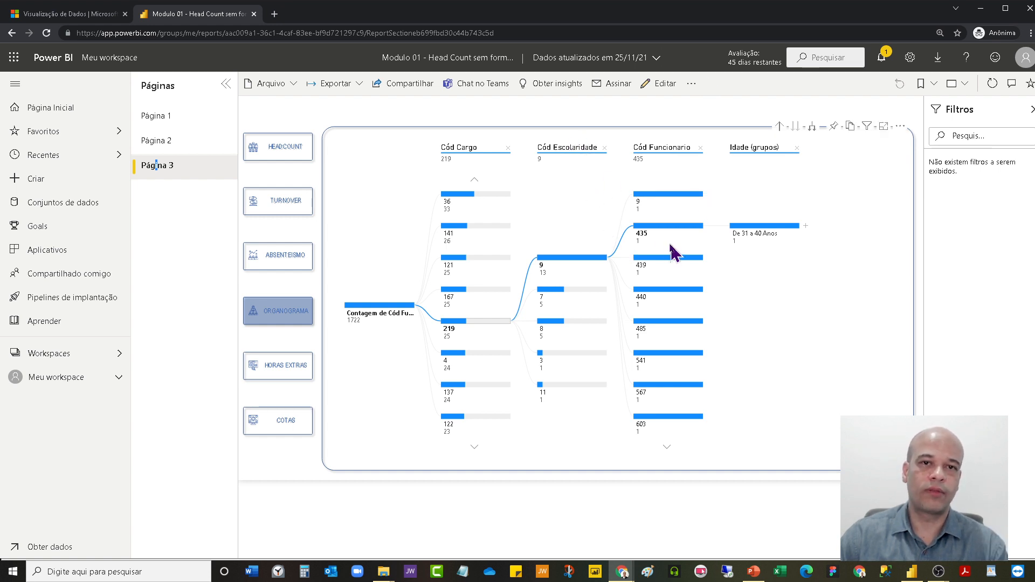
# Review the options for a new e-mail subscription to the report, from page and frequency to included items, and cancel it.
pyautogui.click(612, 86)
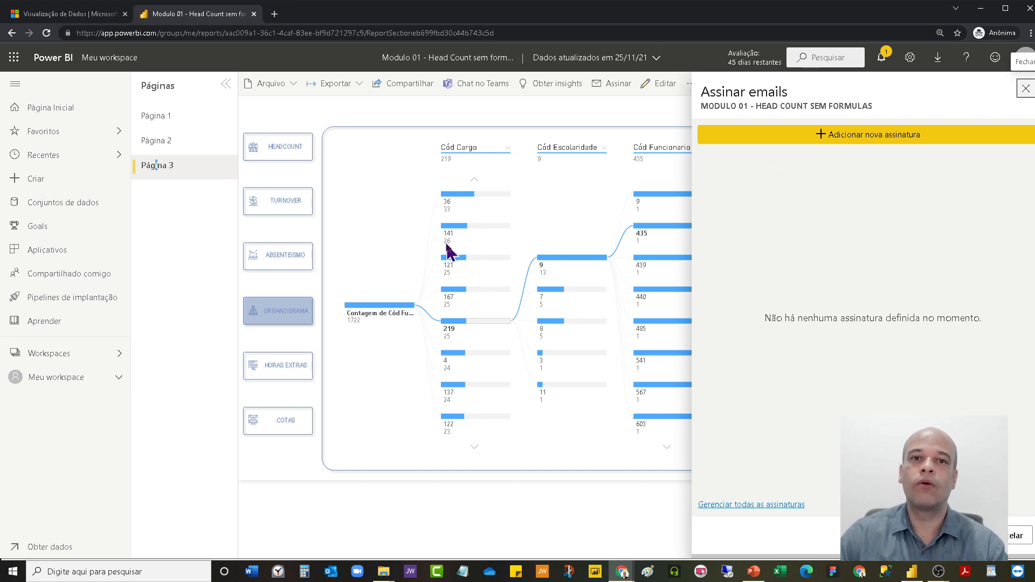
pyautogui.click(833, 136)
pyautogui.scroll(-3, 804, 258)
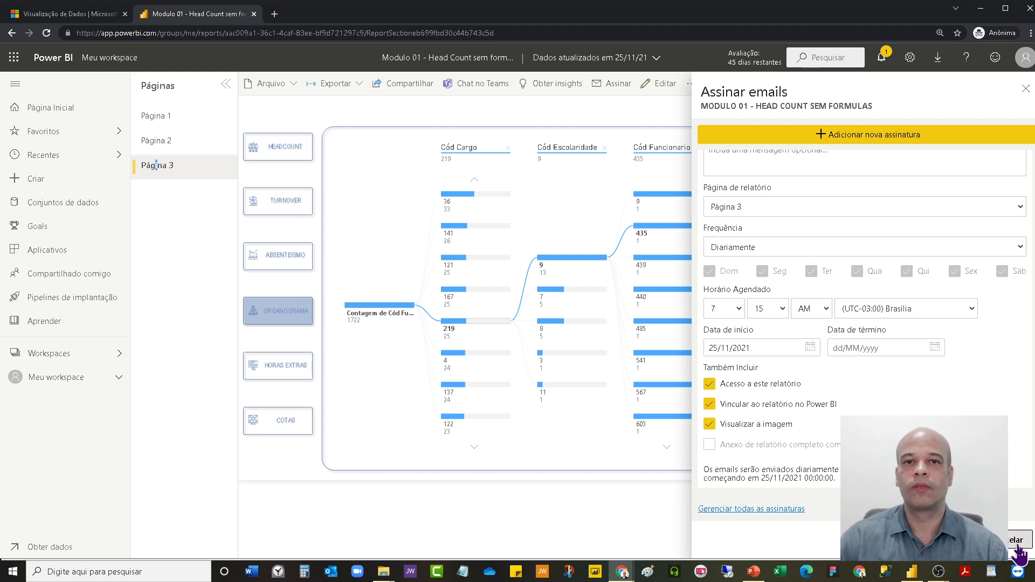
pyautogui.click(1024, 542)
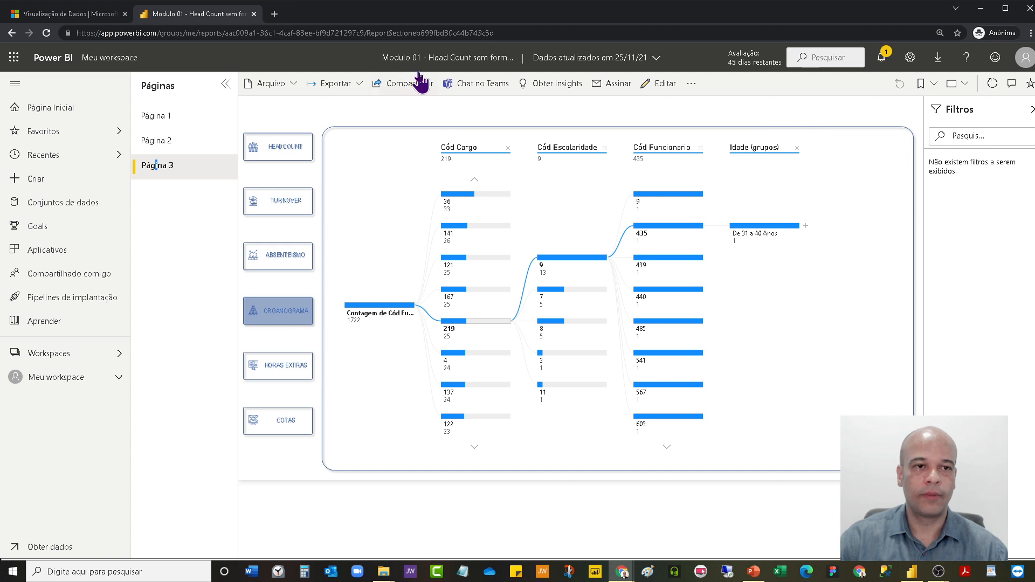
# Publish the report to the public web by creating an embed code, and copy its link for sharing by e-mail.
pyautogui.click(292, 92)
pyautogui.moveTo(273, 198)
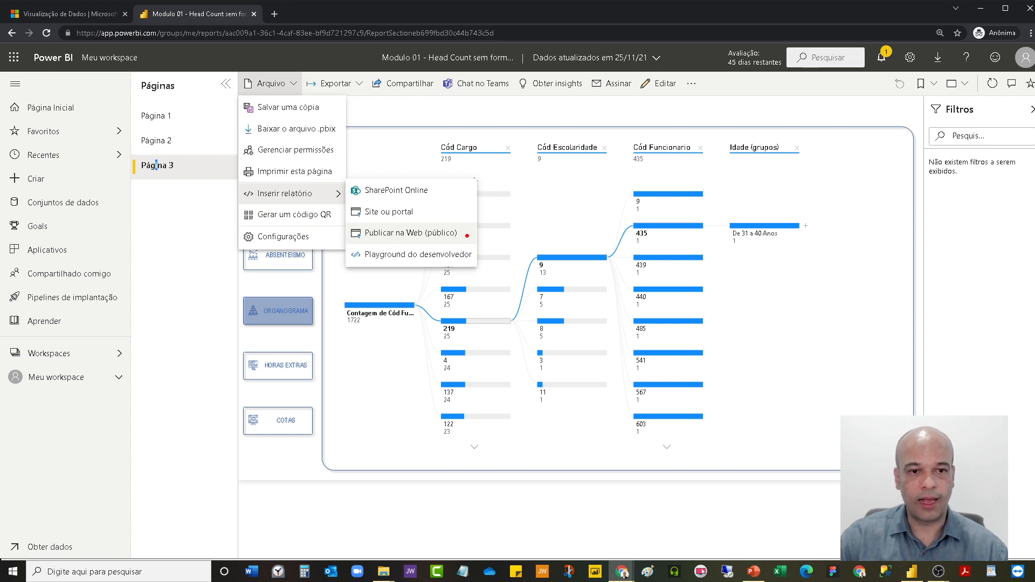
pyautogui.moveTo(423, 226); pyautogui.dragTo(466, 243)
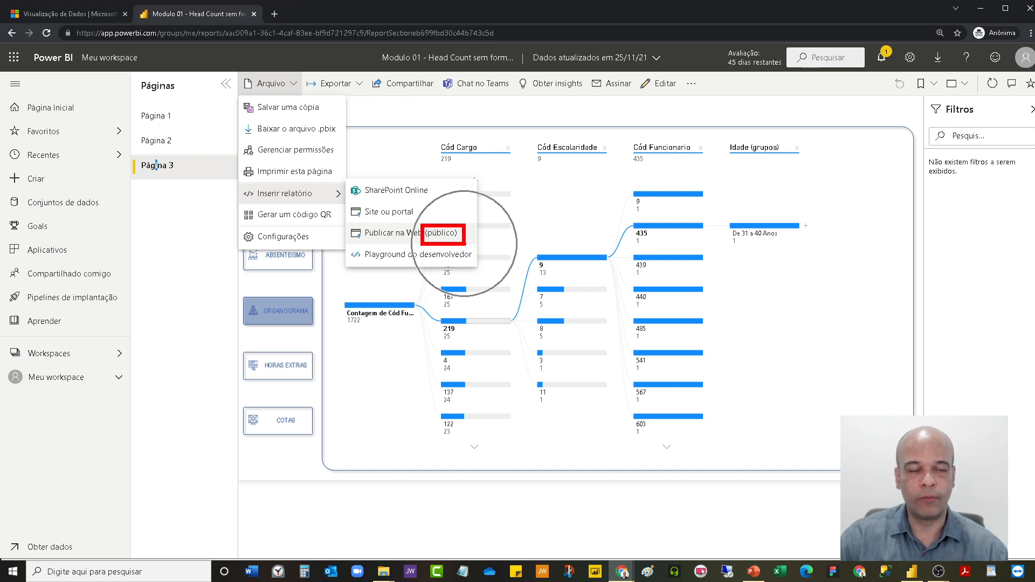
pyautogui.click(404, 232)
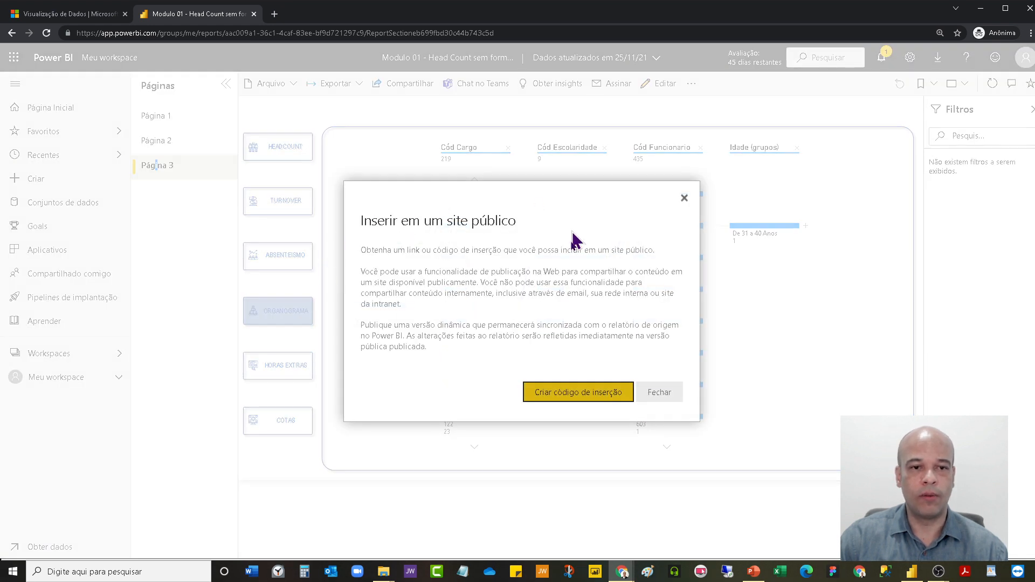
pyautogui.click(554, 398)
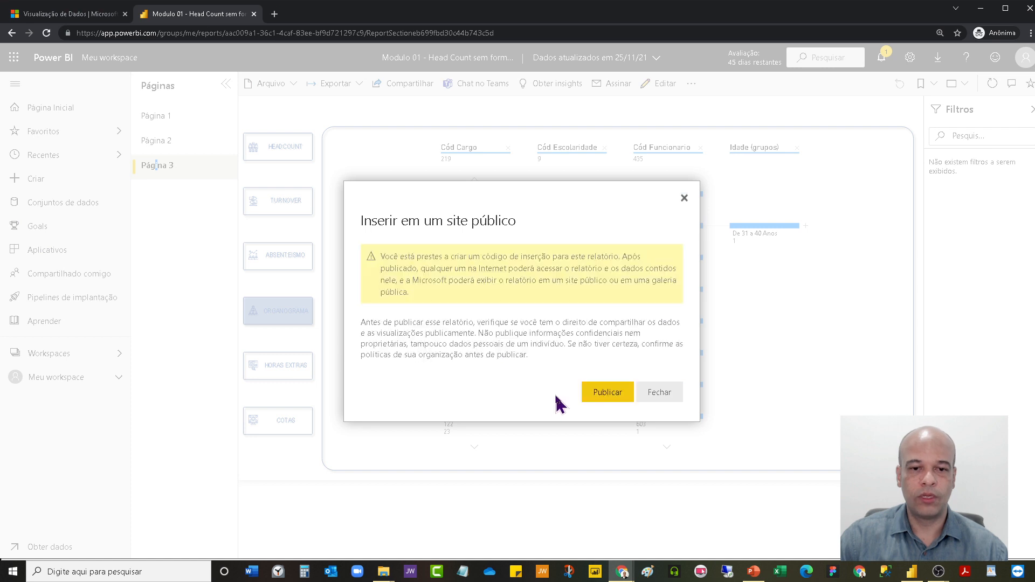
pyautogui.click(607, 396)
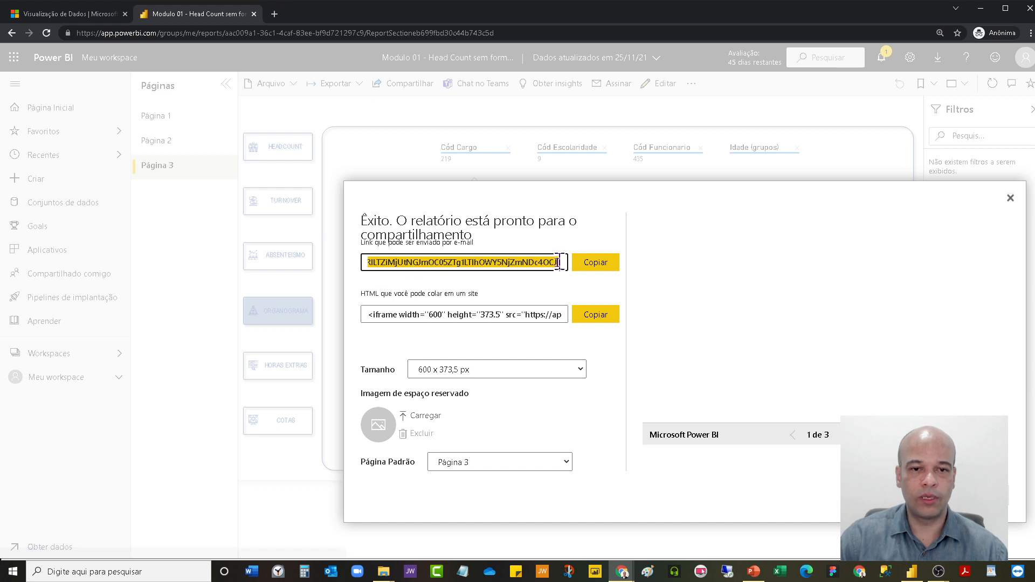
pyautogui.click(595, 263)
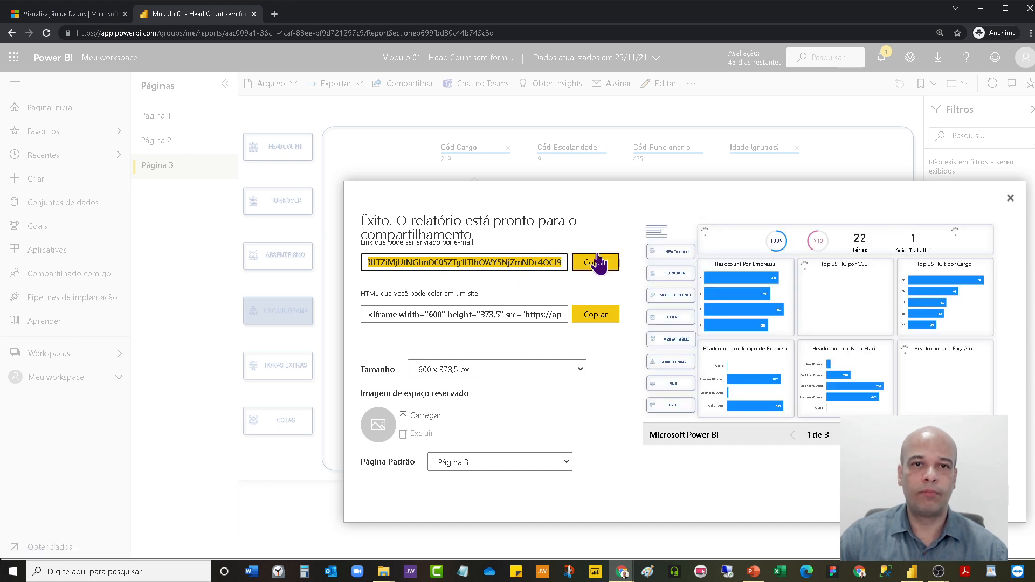
pyautogui.click(603, 269)
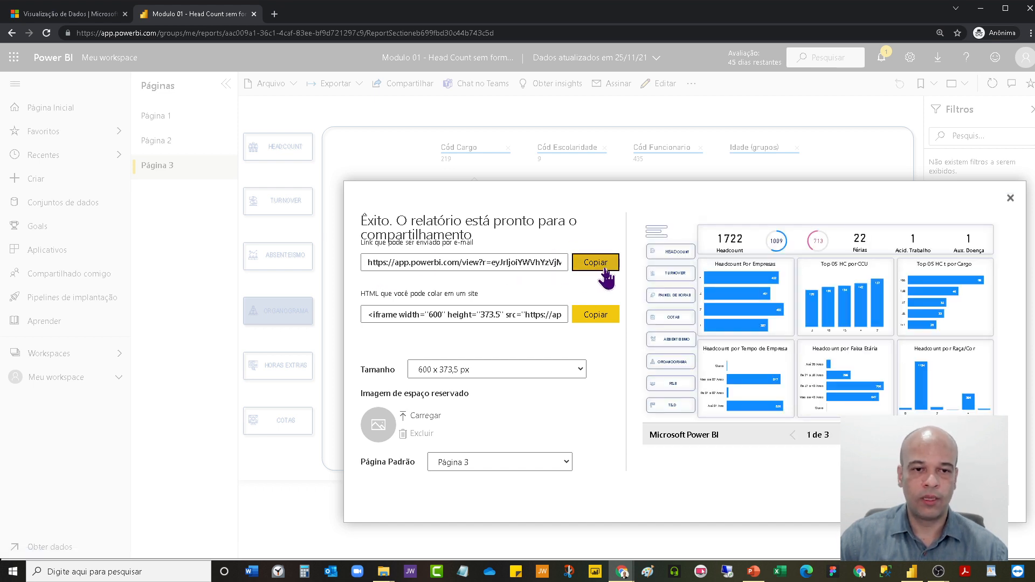
# Paste the copied report link into a blank Notepad document to inspect its full address, and discard the document without saving.
pyautogui.click(463, 572)
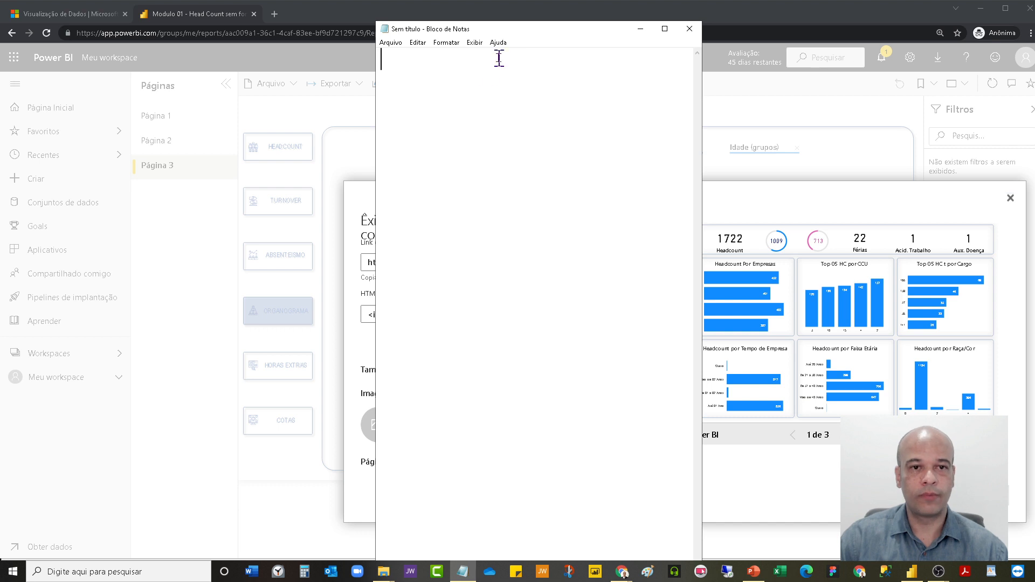
pyautogui.write('https://app.powerbi.com/view?r=eyJrIjoiYWVhYzVjMDEtNDRhNi00MjQ5LWE0ODQtNzZjMWMyODRjMDhjIiwidCI6IjMxYTJiOTRlLTZiMjUtNGJmOC05ZTg1LThhOWY5NjZmNDc4OCJ9')
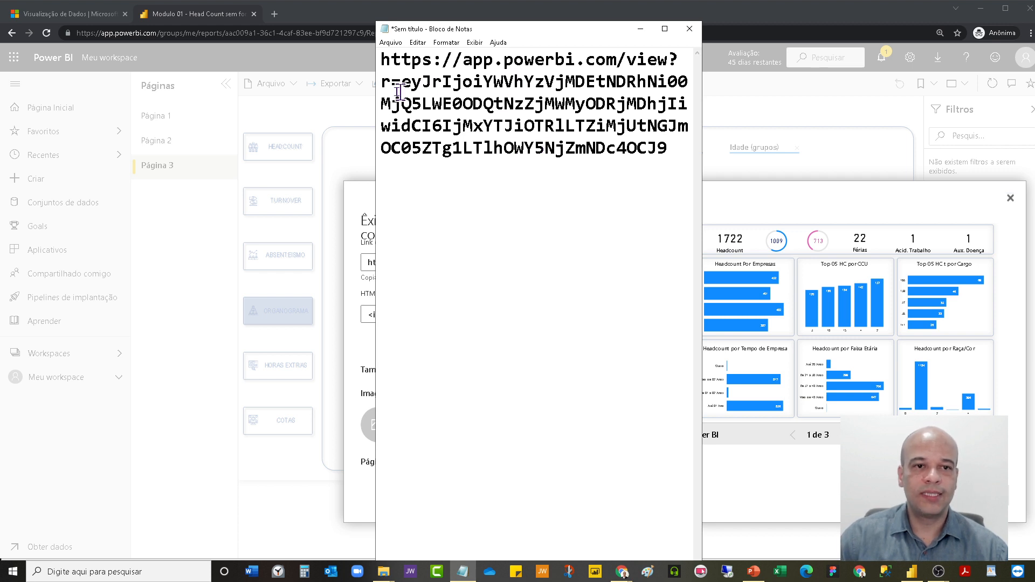
pyautogui.moveTo(402, 82); pyautogui.dragTo(668, 152)
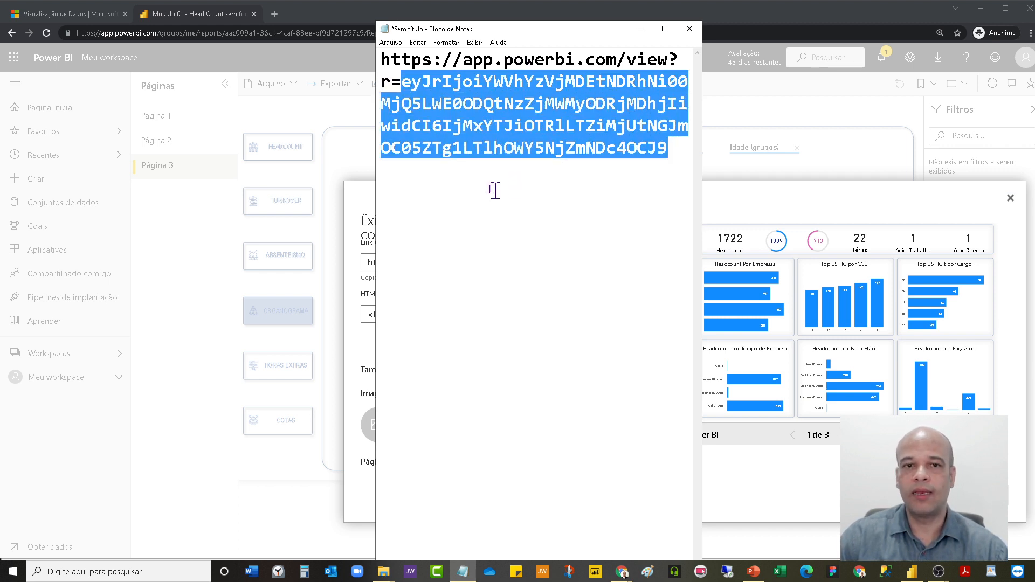
pyautogui.click(493, 229)
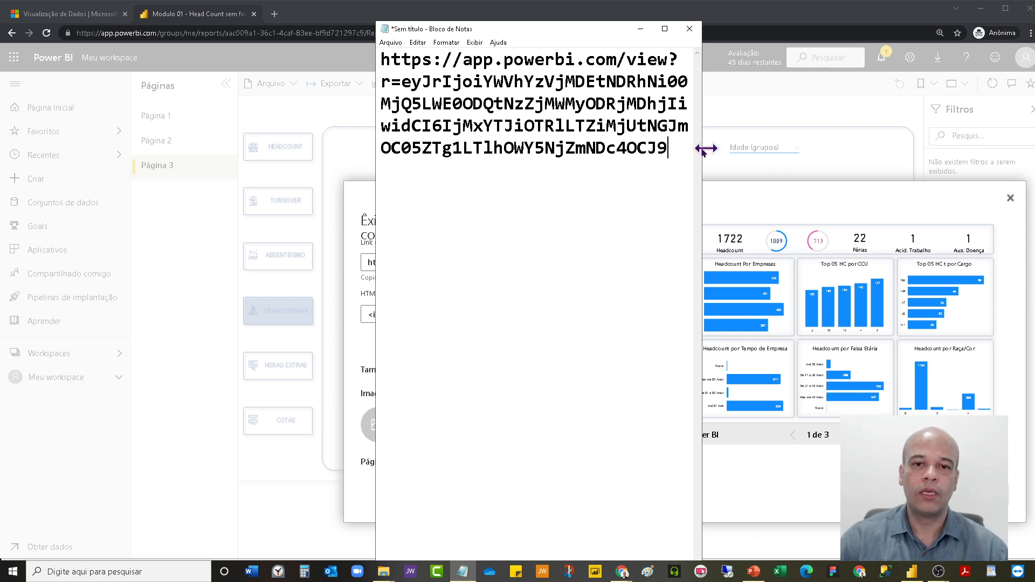
pyautogui.moveTo(674, 148); pyautogui.dragTo(329, 53)
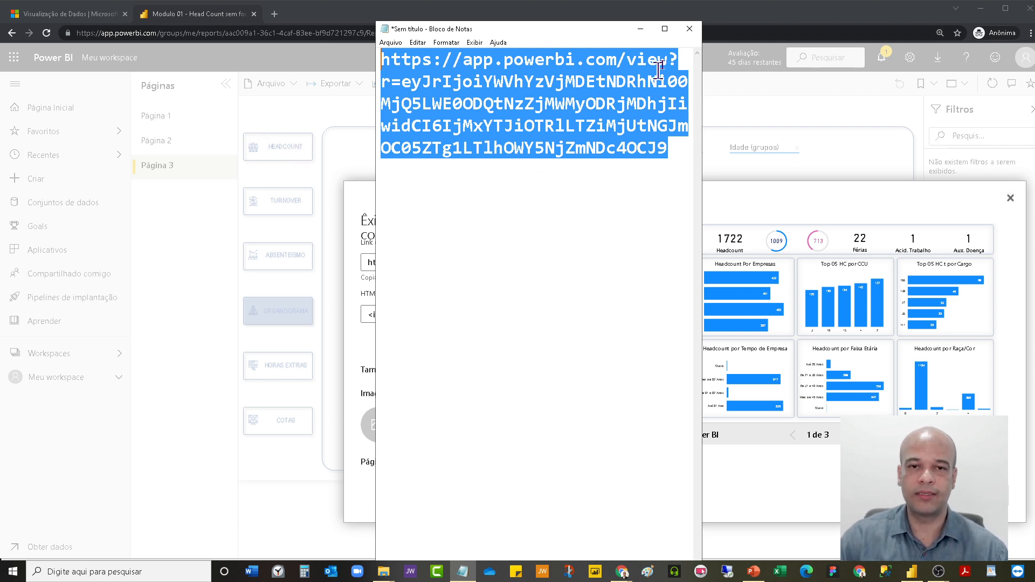
pyautogui.click(690, 30)
pyautogui.click(696, 289)
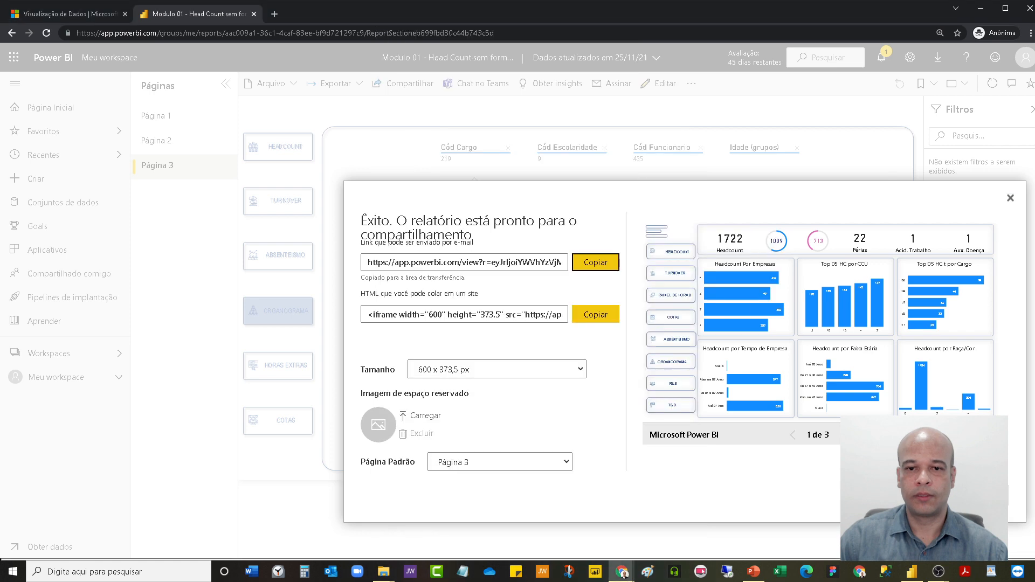